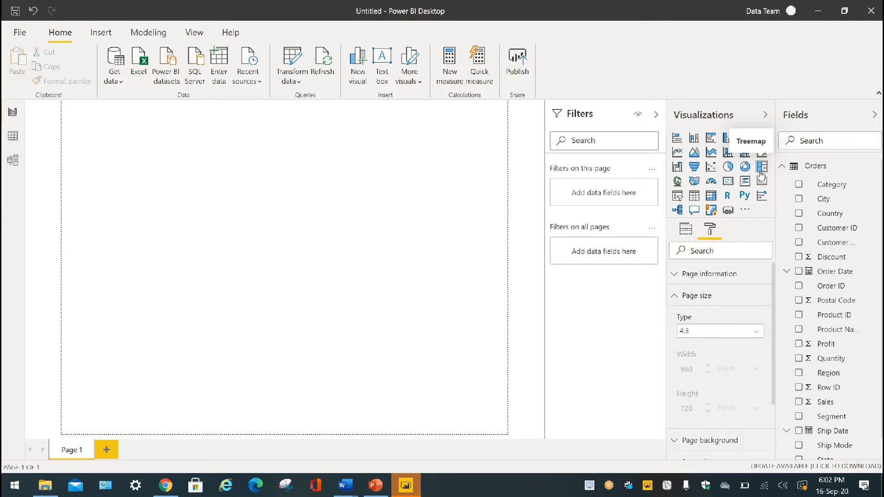
Insert a wide, shallow text box near the middle of the page with the title "SuperStoreUS Sales Performance Dashboard"
{"action": "left_click", "coordinate": [760, 172]}
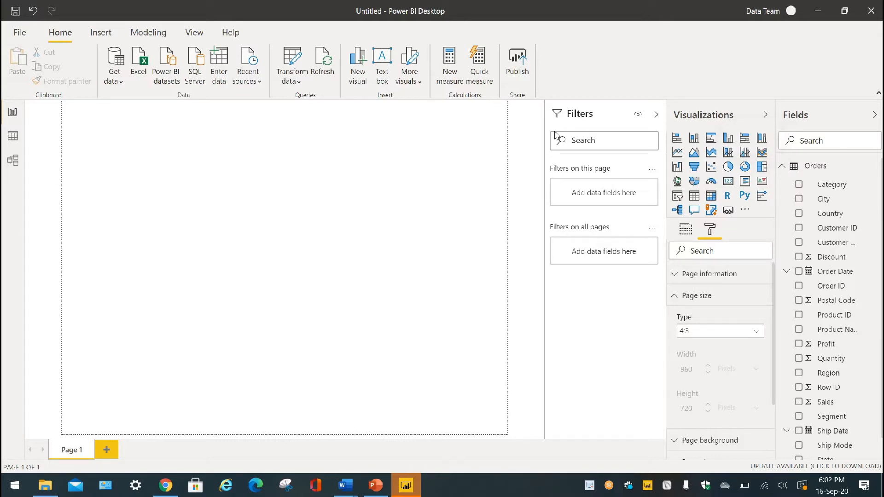
{"action": "left_click", "coordinate": [382, 59]}
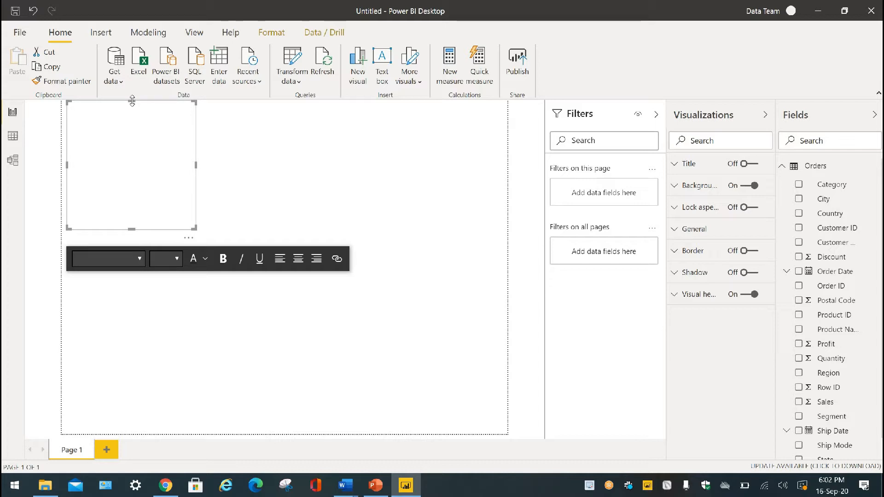
{"action": "left_click_drag", "start_coordinate": [133, 130], "coordinate": [144, 192]}
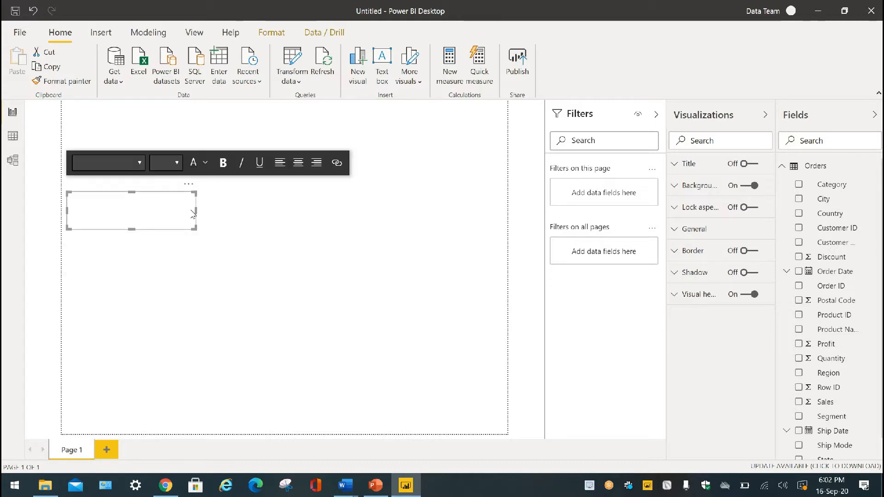
{"action": "left_click_drag", "start_coordinate": [194, 213], "coordinate": [388, 247]}
{"action": "left_click", "coordinate": [191, 265]}
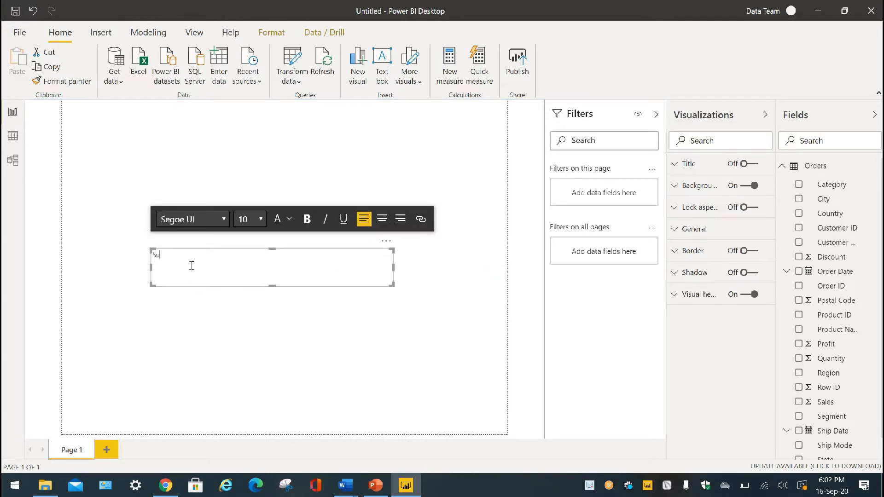
{"action": "type", "text": "SuperStoreUS Sales Performance Dashboard"}
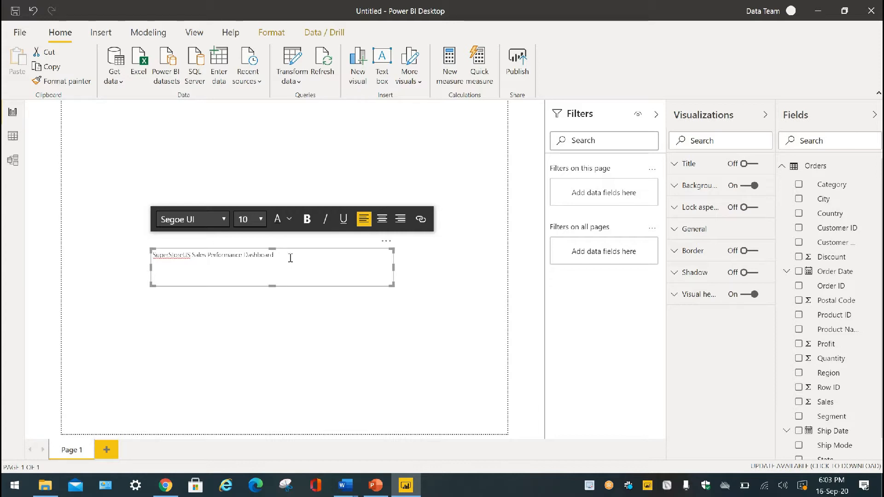
Format the dashboard title text at size 20, centred, bold and underlined
{"action": "left_click_drag", "start_coordinate": [284, 246], "coordinate": [62, 247]}
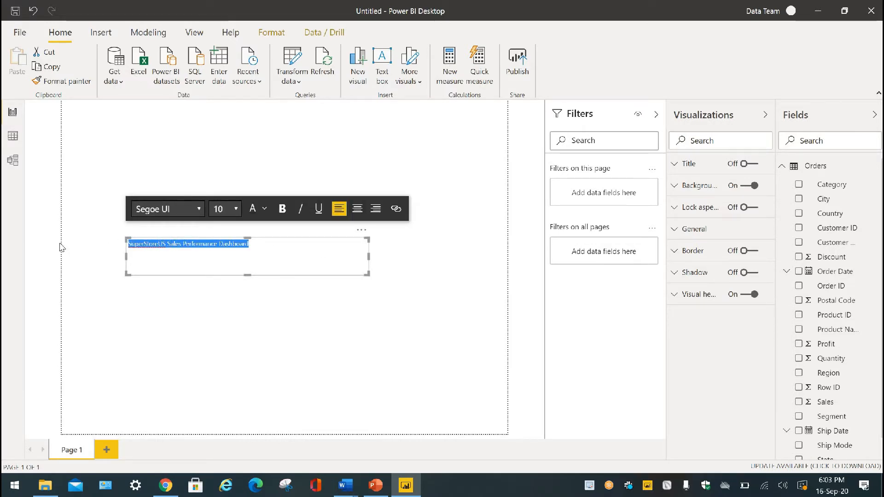
{"action": "left_click", "coordinate": [236, 209]}
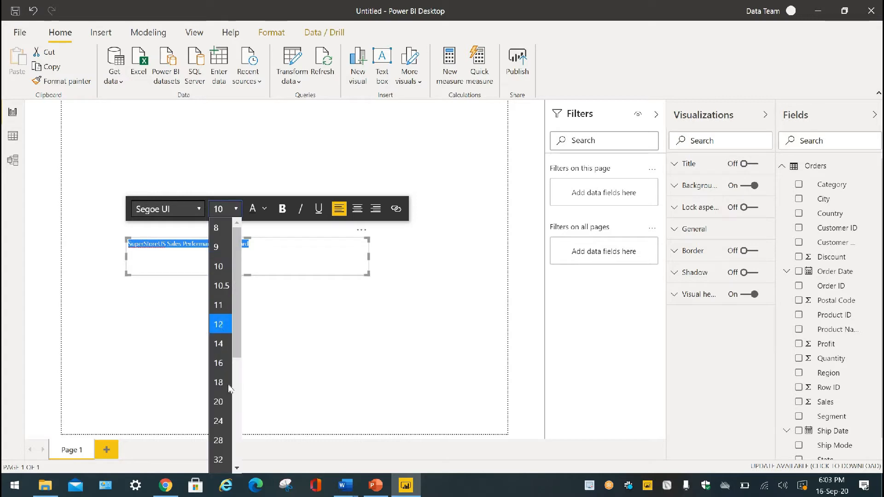
{"action": "left_click", "coordinate": [225, 402]}
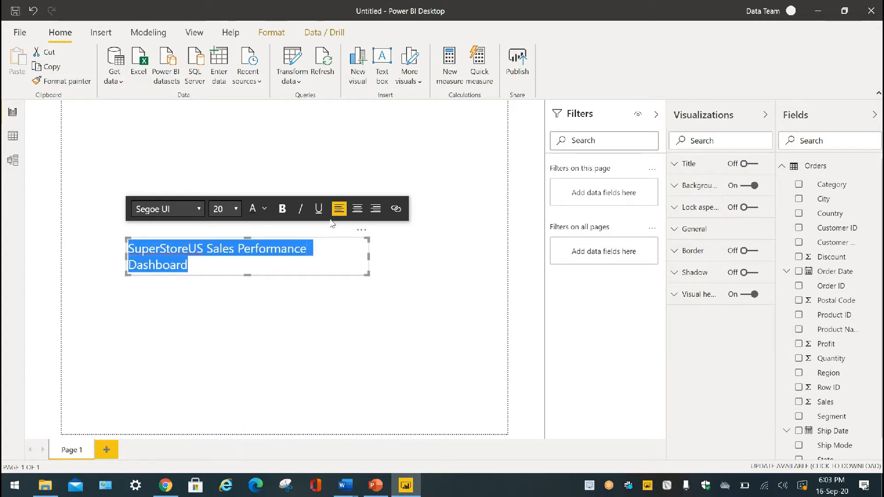
{"action": "left_click", "coordinate": [357, 210]}
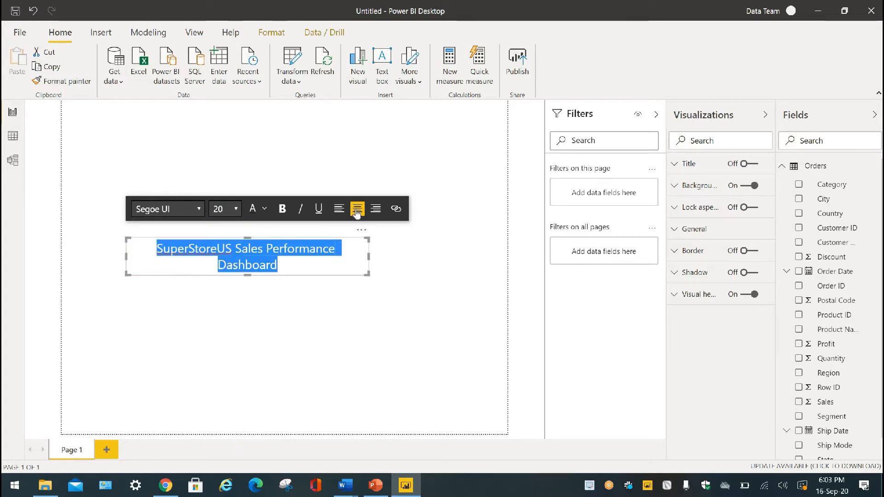
{"action": "left_click", "coordinate": [282, 209]}
{"action": "left_click", "coordinate": [300, 209]}
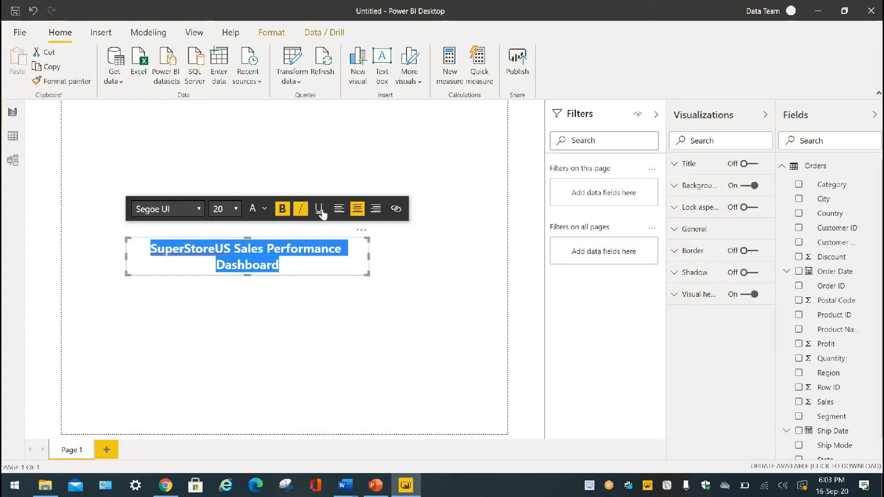
{"action": "left_click", "coordinate": [319, 210]}
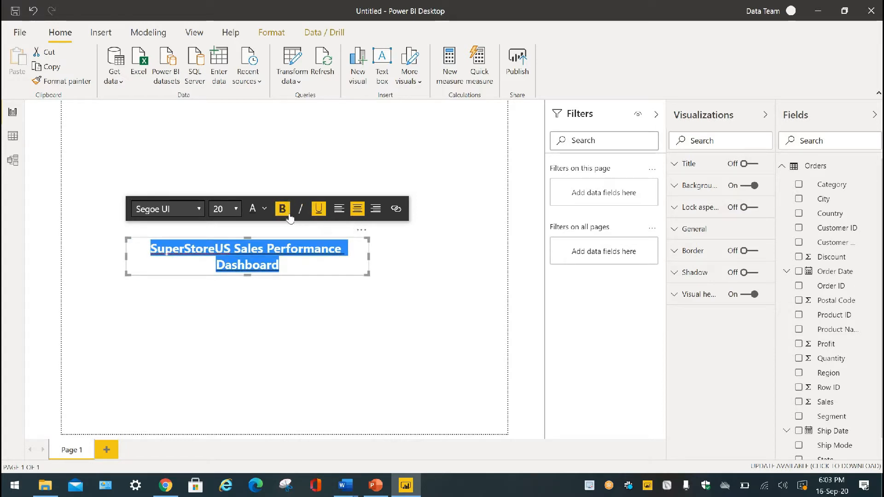
Set the title's font to Comic Sans MS and reposition its text box at the centre of the page
{"action": "left_click", "coordinate": [198, 209]}
{"action": "scroll", "coordinate": [175, 286], "scroll_direction": "up", "scroll_amount": 1}
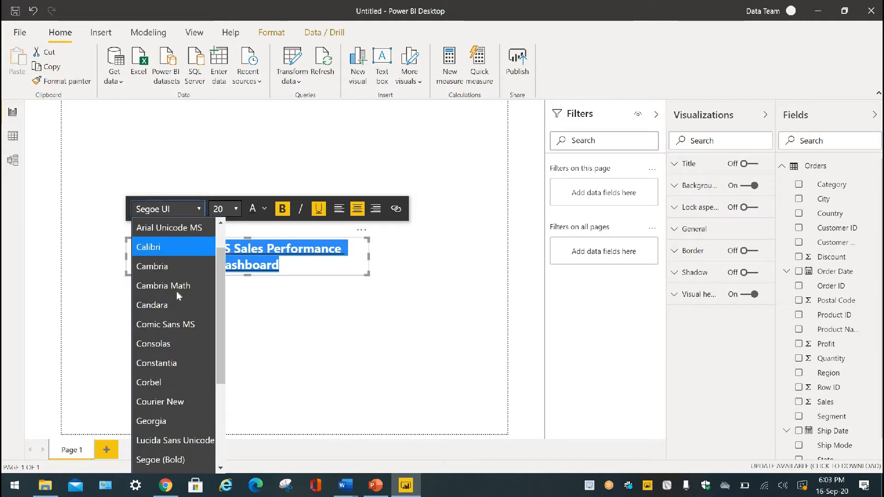
{"action": "left_click", "coordinate": [178, 323]}
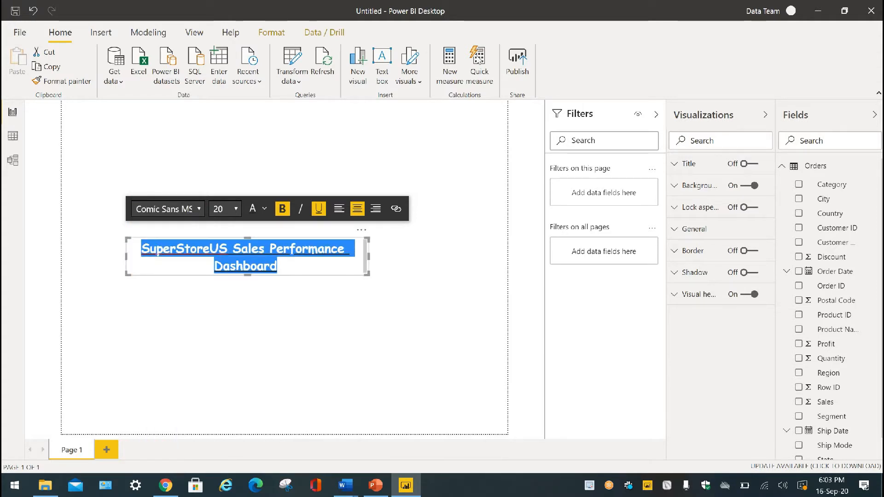
{"action": "left_click", "coordinate": [252, 209]}
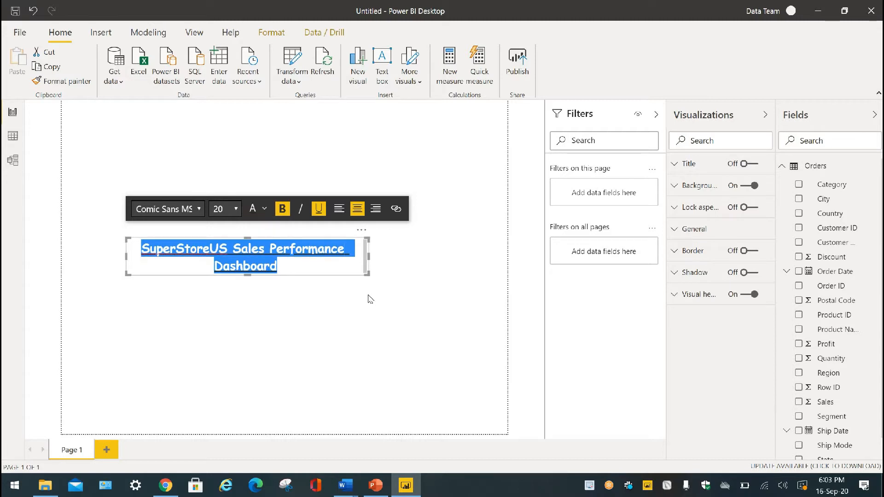
{"action": "left_click", "coordinate": [406, 262]}
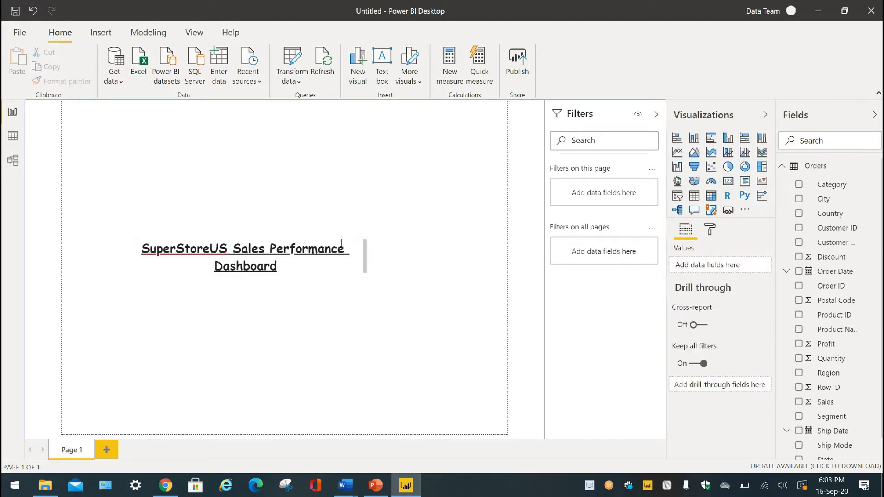
{"action": "left_click_drag", "start_coordinate": [371, 236], "coordinate": [386, 247]}
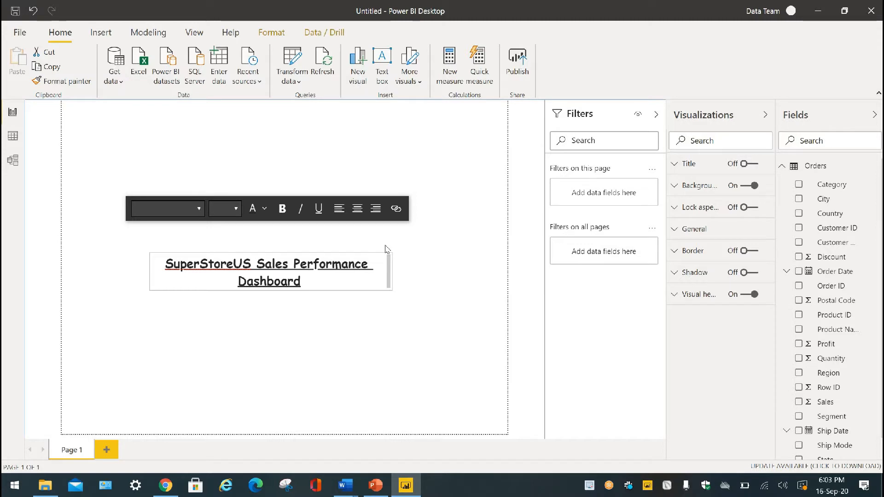
{"action": "left_click", "coordinate": [248, 369]}
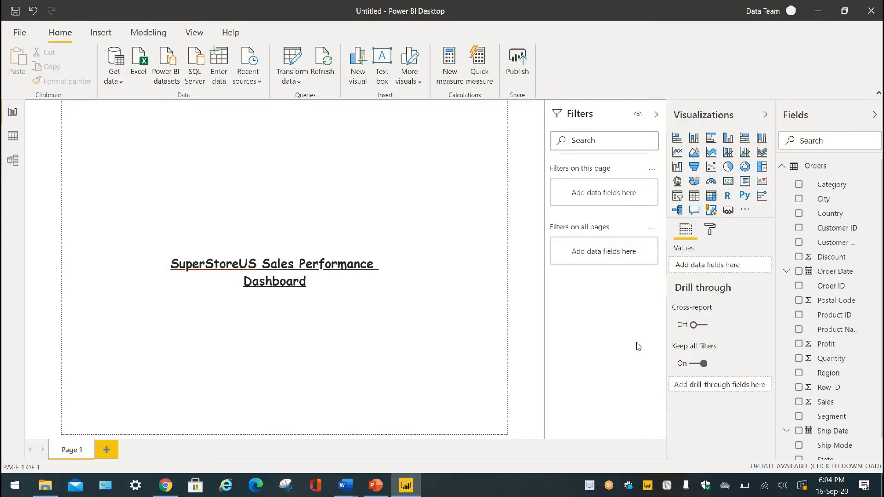
Add a donut chart to the page's upper-left area and enlarge it to fill the space above the title
{"action": "left_click", "coordinate": [745, 166]}
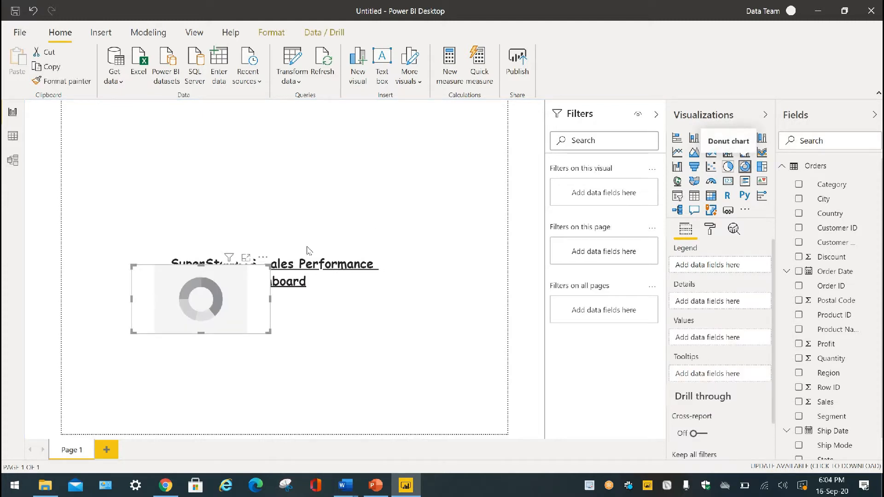
{"action": "left_click_drag", "start_coordinate": [202, 290], "coordinate": [121, 139]}
{"action": "left_click_drag", "start_coordinate": [134, 184], "coordinate": [150, 252]}
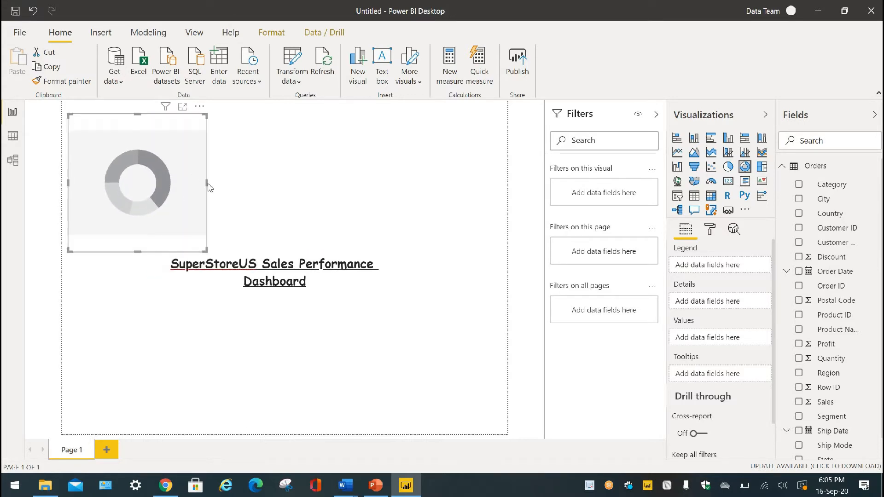
{"action": "left_click_drag", "start_coordinate": [206, 183], "coordinate": [234, 182]}
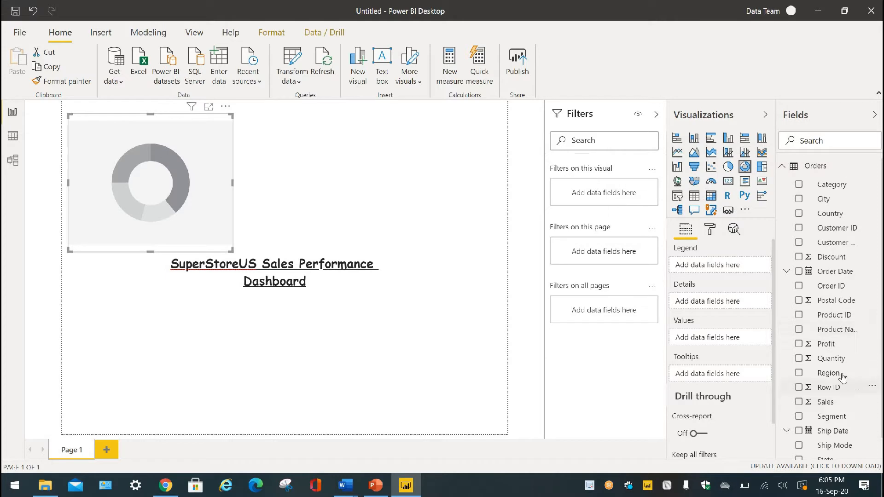
Show Profit values by Region in the donut chart and extend the chart to the page's upper and left edges
{"action": "left_click_drag", "start_coordinate": [802, 349], "coordinate": [726, 341]}
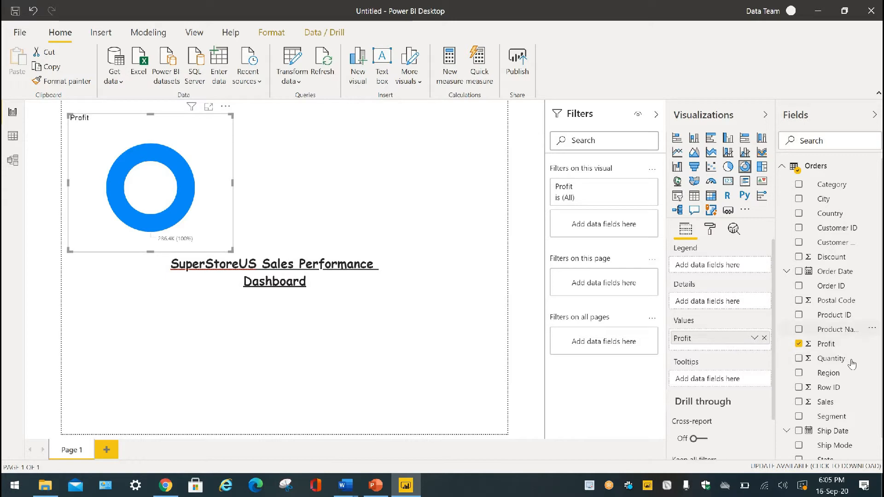
{"action": "left_click_drag", "start_coordinate": [777, 352], "coordinate": [725, 271]}
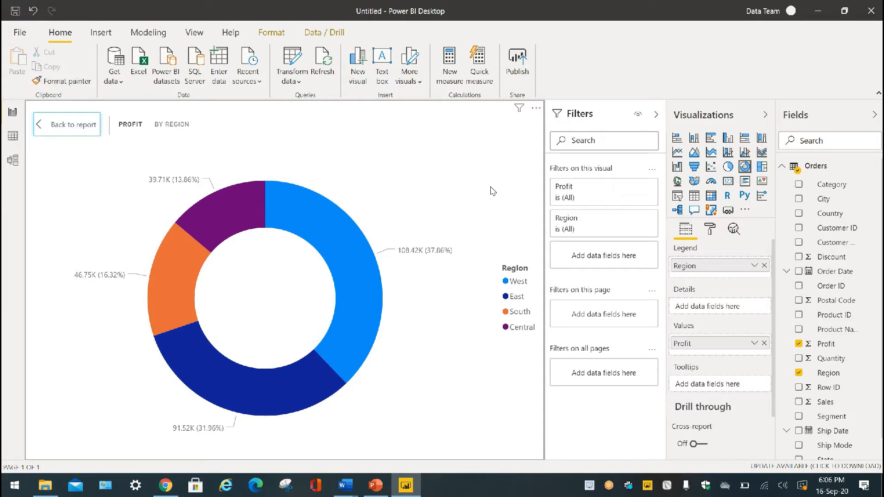
{"action": "mouse_move", "coordinate": [175, 267]}
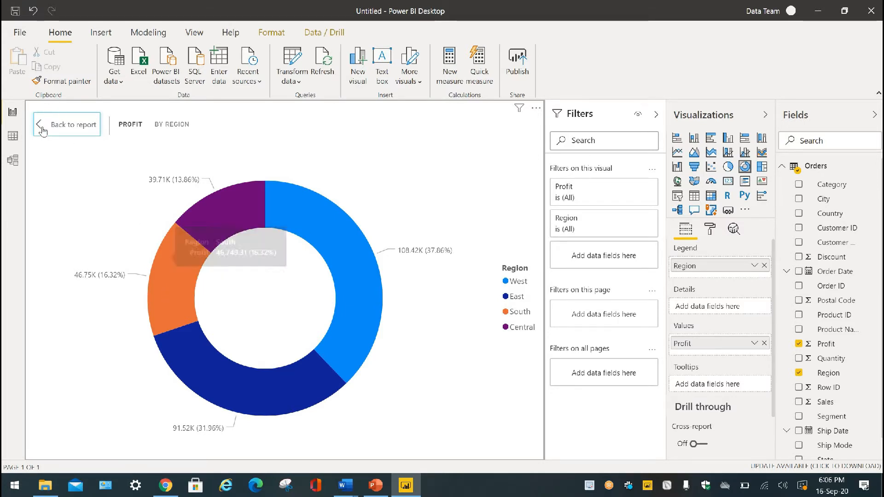
{"action": "left_click", "coordinate": [67, 124]}
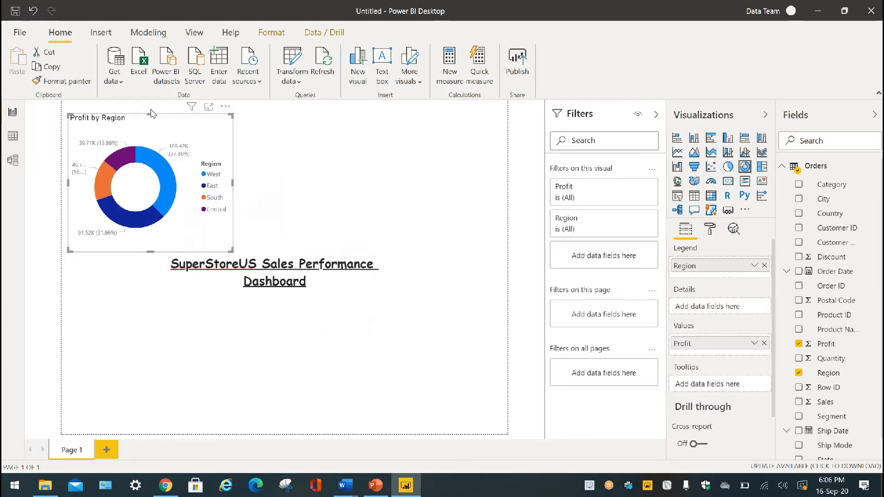
{"action": "left_click_drag", "start_coordinate": [149, 115], "coordinate": [152, 101]}
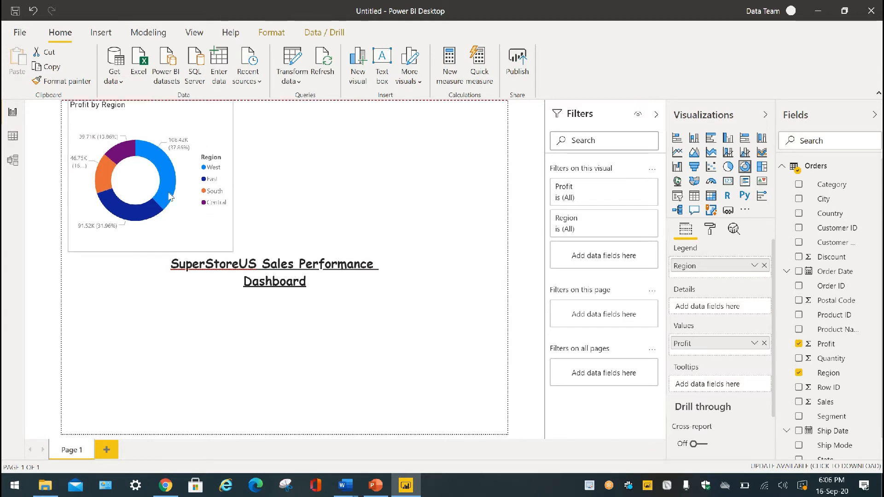
{"action": "left_click_drag", "start_coordinate": [67, 179], "coordinate": [62, 180]}
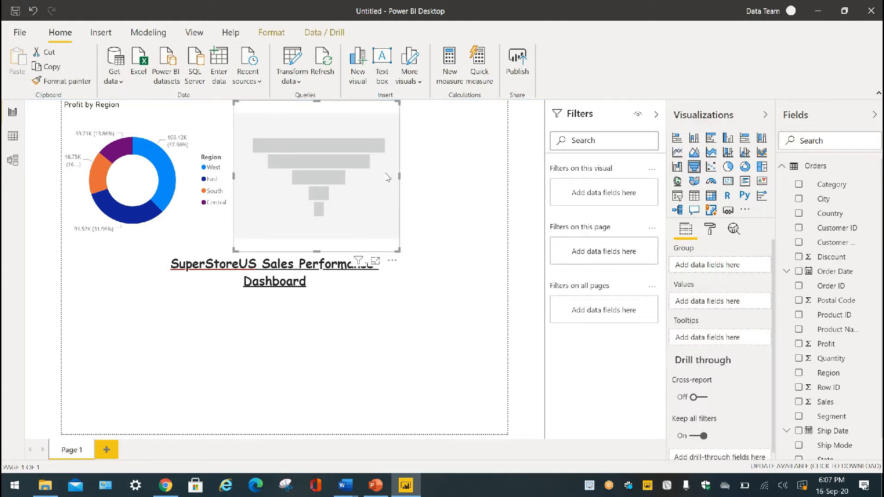
Place the funnel chart in the page's upper-right area, slightly widened, and show Profit values grouped by Category in it
{"action": "left_click_drag", "start_coordinate": [376, 109], "coordinate": [470, 108]}
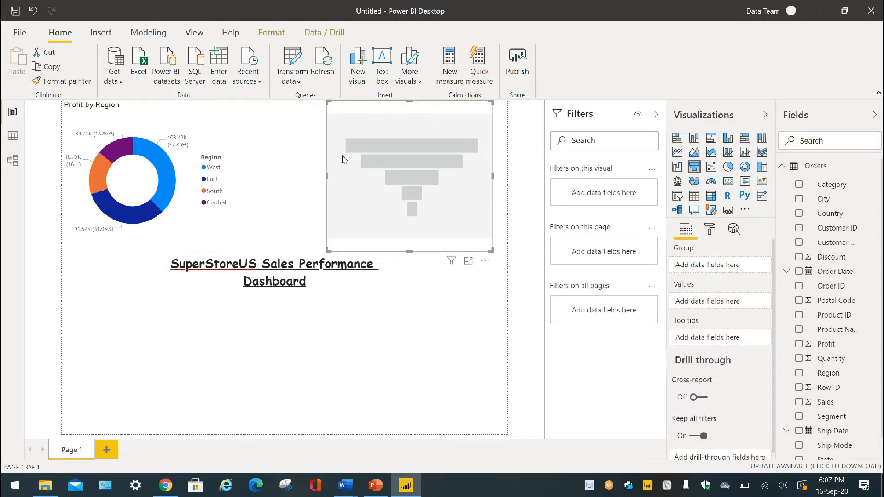
{"action": "left_click_drag", "start_coordinate": [301, 178], "coordinate": [300, 177]}
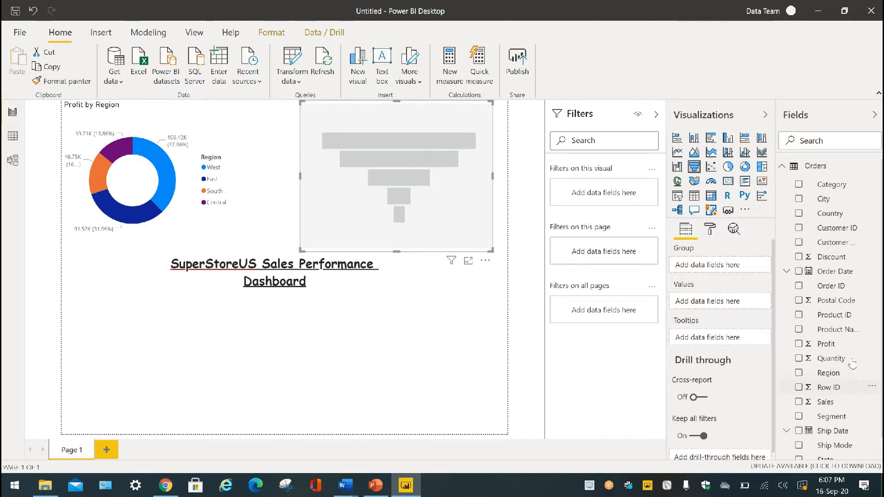
{"action": "left_click_drag", "start_coordinate": [844, 348], "coordinate": [733, 307]}
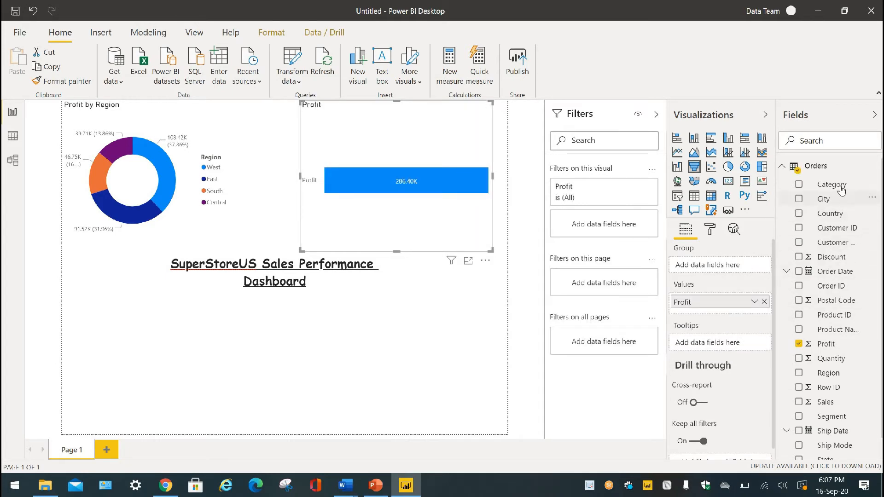
{"action": "left_click_drag", "start_coordinate": [841, 189], "coordinate": [719, 266]}
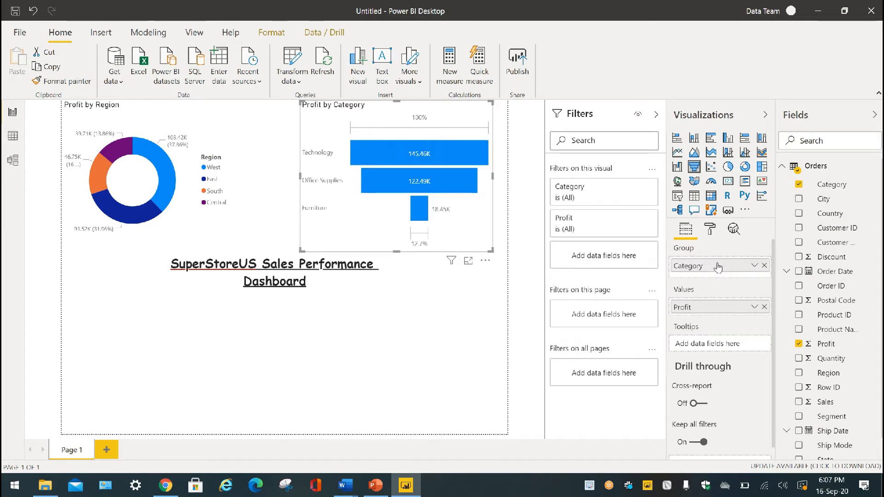
{"action": "left_click", "coordinate": [468, 261]}
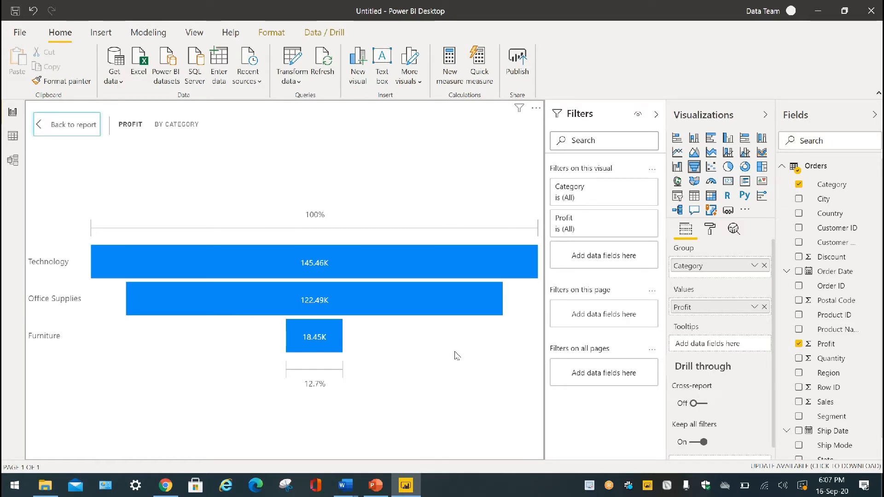
{"action": "mouse_move", "coordinate": [258, 261]}
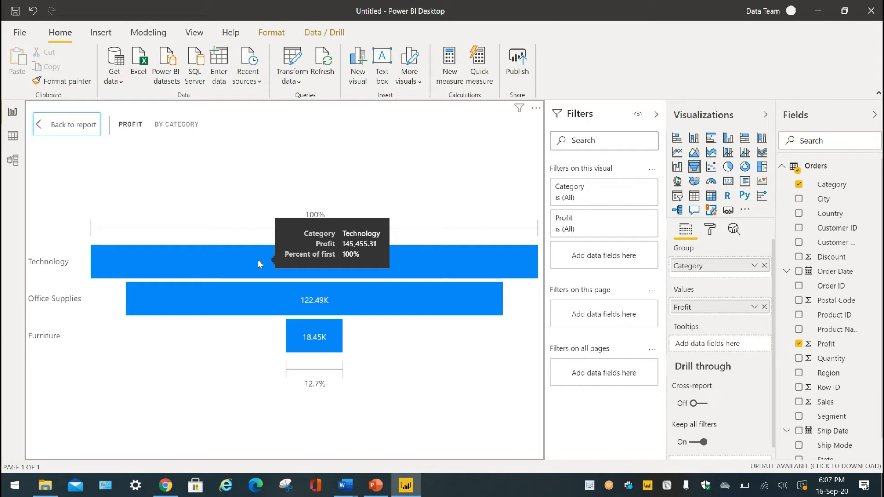
{"action": "left_click", "coordinate": [74, 127]}
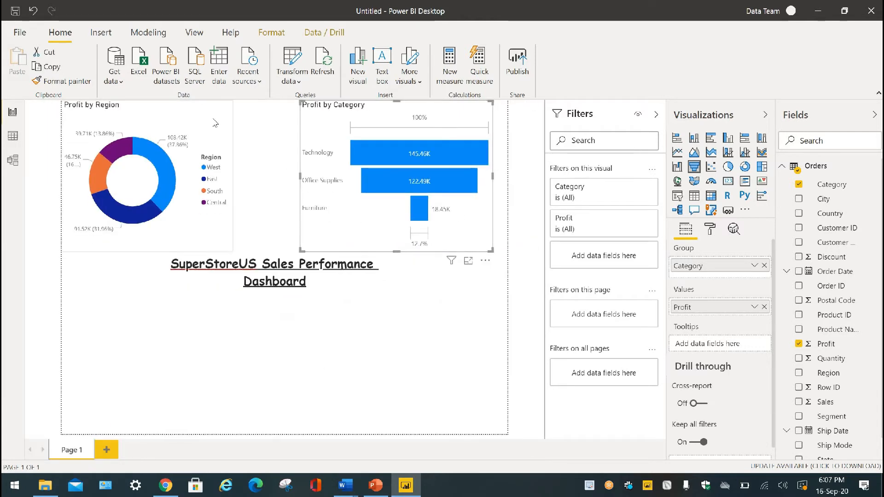
Widen the donut and funnel charts towards each other, leaving only a narrow gap between them
{"action": "left_click", "coordinate": [229, 178]}
{"action": "left_click_drag", "start_coordinate": [233, 177], "coordinate": [257, 177]}
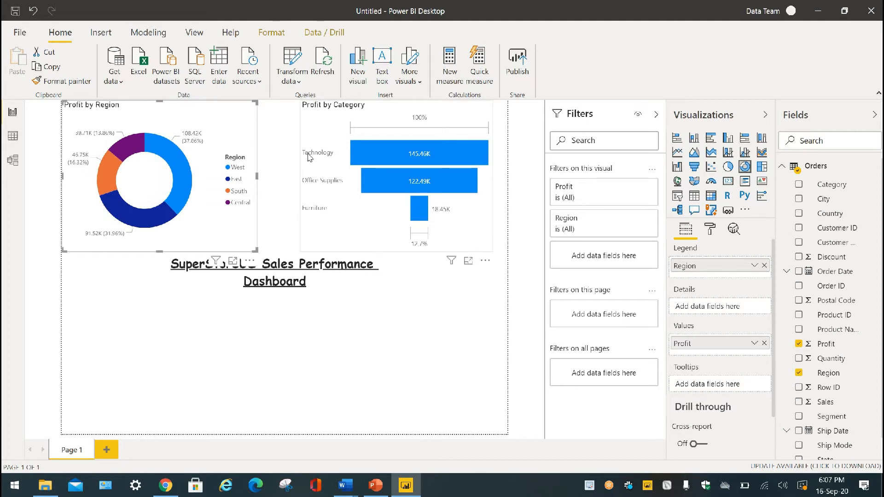
{"action": "left_click", "coordinate": [303, 174]}
{"action": "left_click_drag", "start_coordinate": [300, 175], "coordinate": [271, 177]}
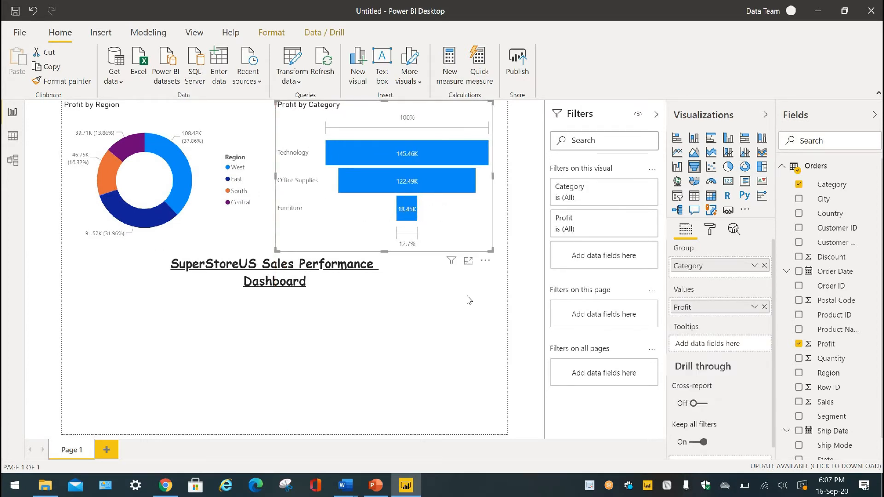
Add a treemap in the page's lower-left area showing Sales values grouped by Segment, and view it briefly in focus mode
{"action": "left_click", "coordinate": [234, 363]}
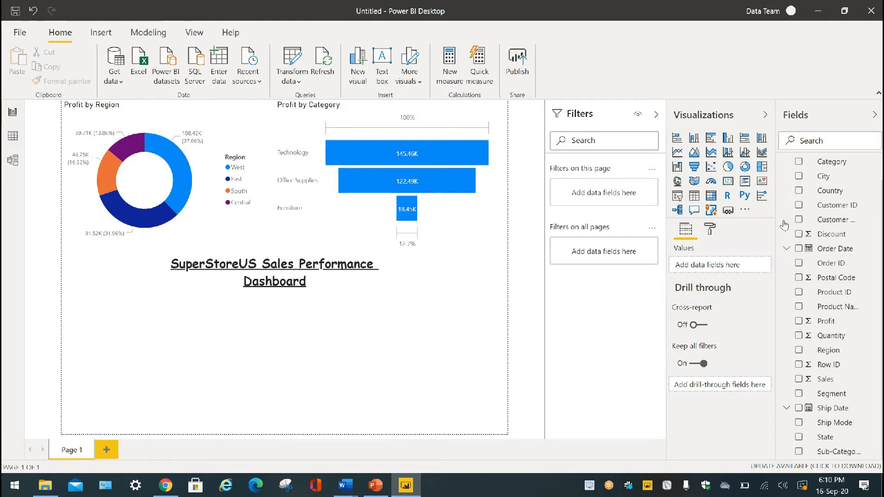
{"action": "left_click", "coordinate": [762, 169]}
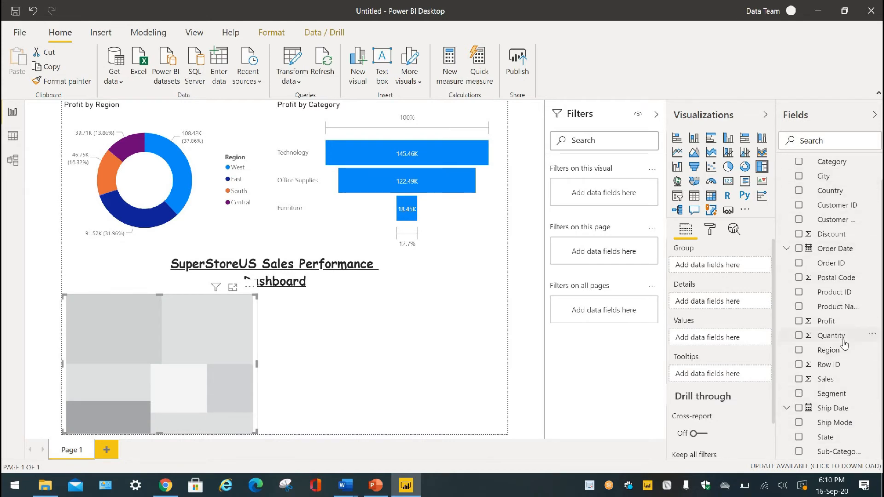
{"action": "left_click_drag", "start_coordinate": [842, 386], "coordinate": [731, 343]}
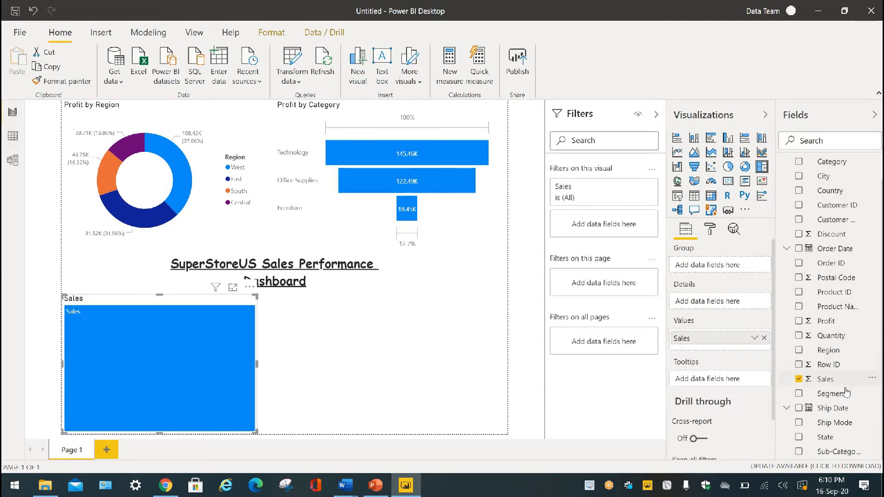
{"action": "left_click_drag", "start_coordinate": [845, 395], "coordinate": [725, 269]}
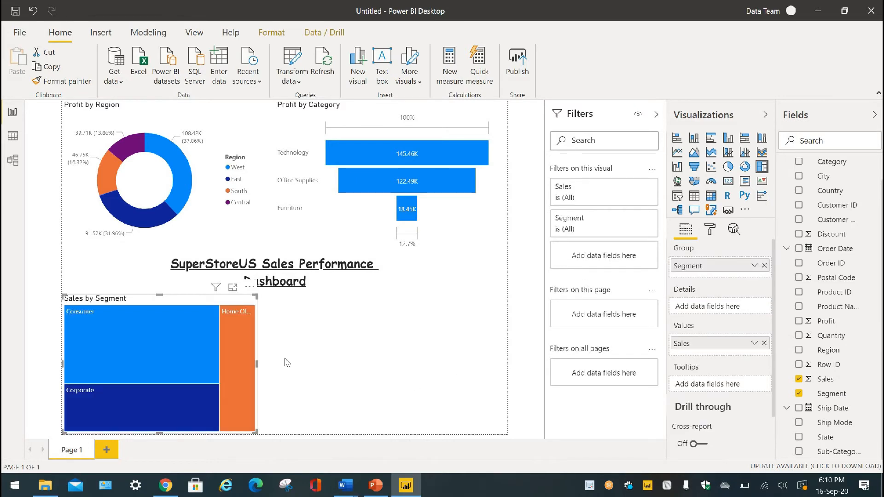
{"action": "left_click", "coordinate": [232, 289]}
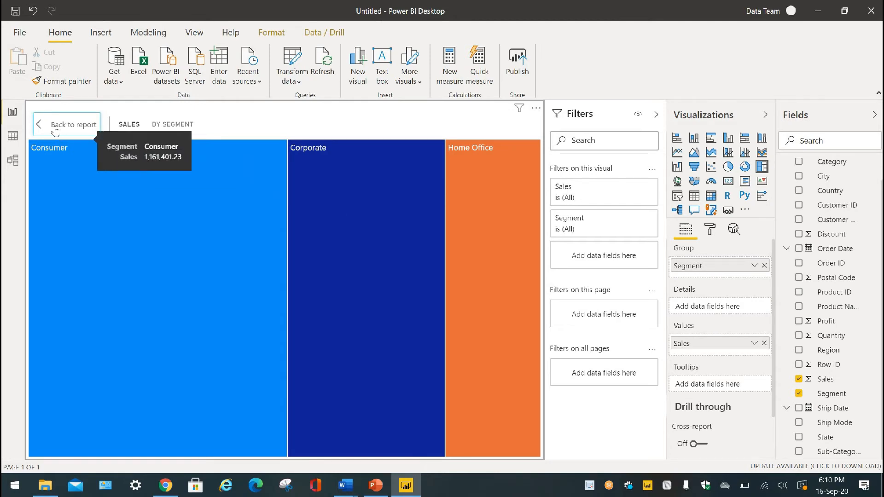
{"action": "left_click", "coordinate": [72, 124]}
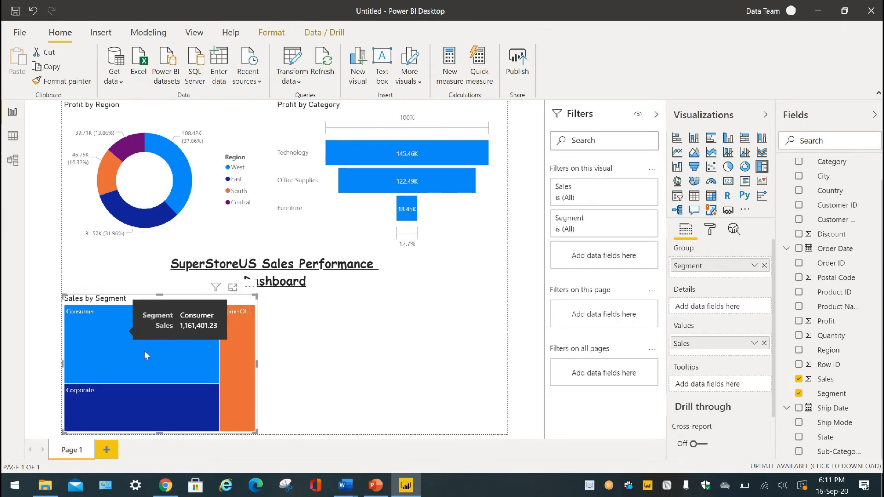
Change the treemap's Sales aggregation to Average and check the segments in focus mode before returning to the report
{"action": "left_click", "coordinate": [755, 344]}
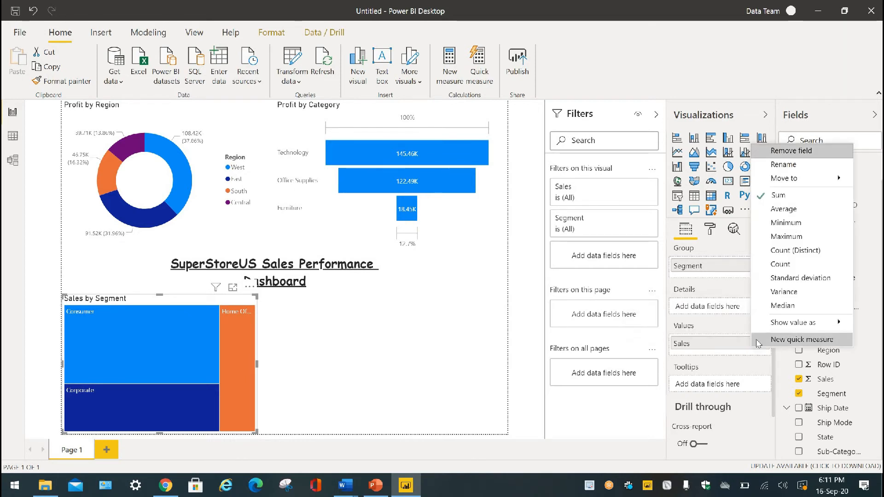
{"action": "left_click", "coordinate": [789, 211]}
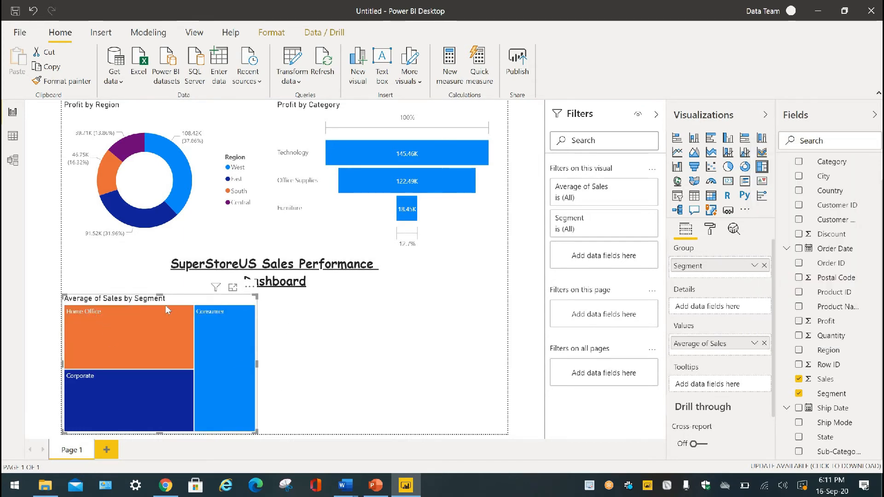
{"action": "left_click", "coordinate": [233, 288]}
{"action": "mouse_move", "coordinate": [192, 336]}
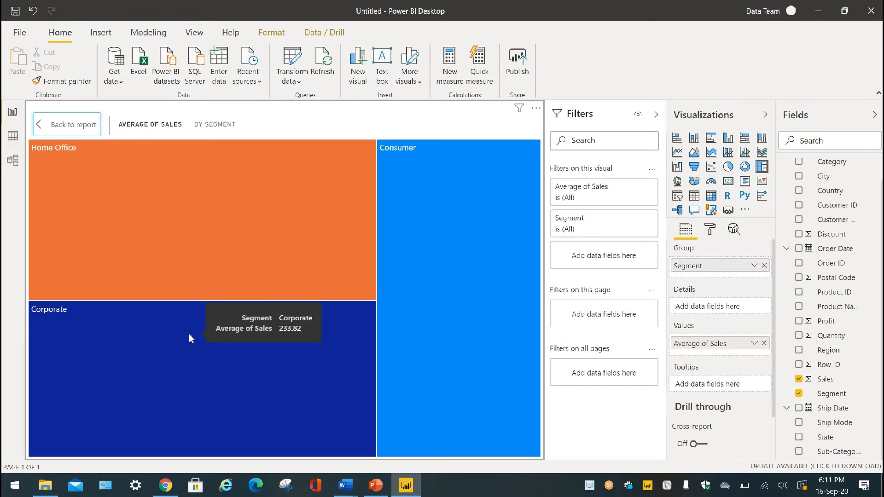
{"action": "left_click", "coordinate": [70, 124]}
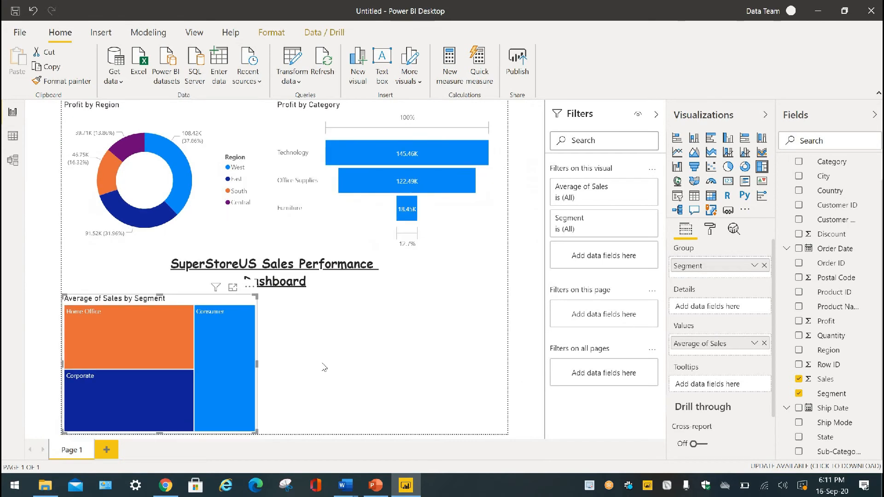
Add a clustered bar chart beside the treemap below the title, with Sales as values and Sub-Category on the axis
{"action": "left_click", "coordinate": [324, 363]}
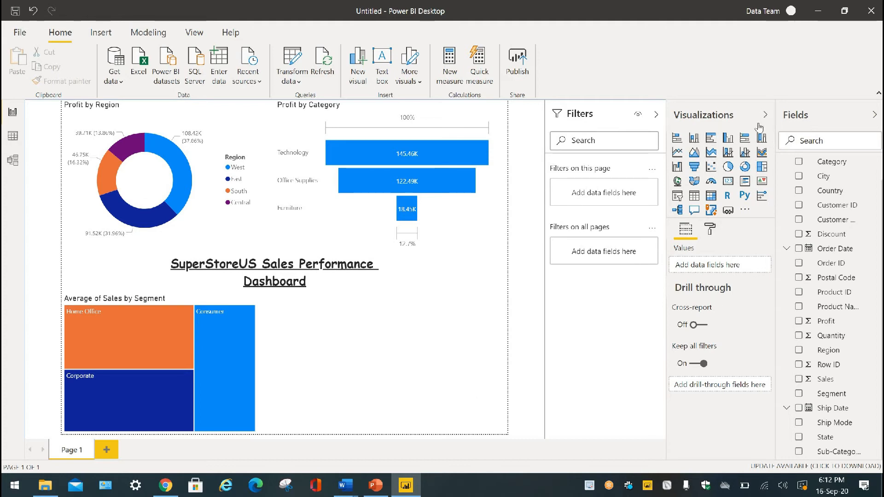
{"action": "left_click", "coordinate": [711, 138]}
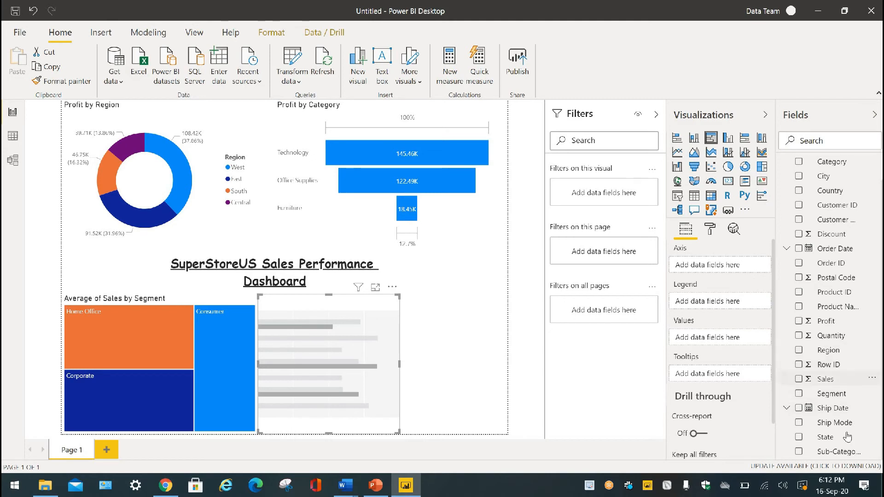
{"action": "left_click_drag", "start_coordinate": [836, 381], "coordinate": [704, 343]}
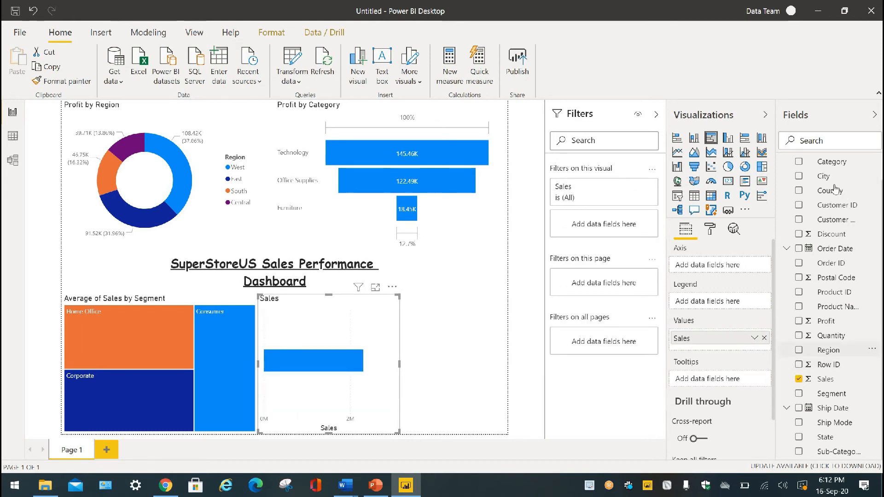
{"action": "scroll", "coordinate": [828, 322], "scroll_direction": "up", "scroll_amount": 1}
{"action": "scroll", "coordinate": [828, 414], "scroll_direction": "down", "scroll_amount": 1}
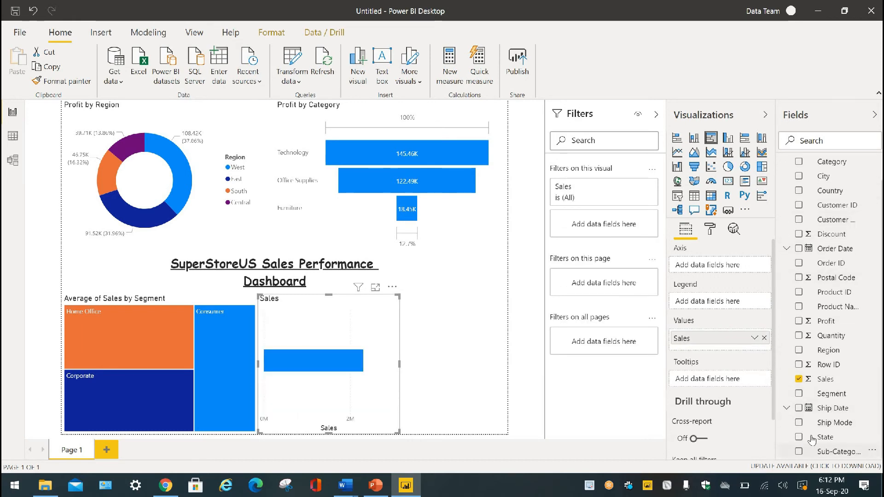
{"action": "left_click_drag", "start_coordinate": [836, 451], "coordinate": [718, 266]}
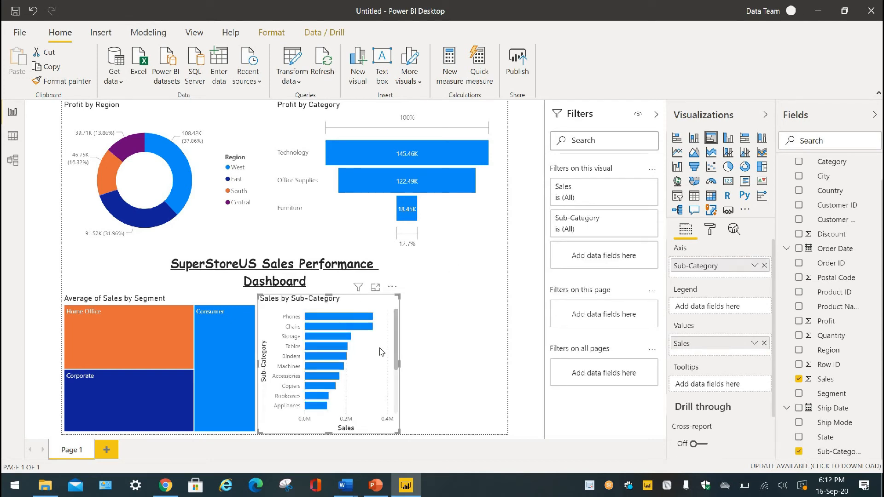
Examine the sales of all sub-categories in the bar chart, including in focus mode, and return to the report
{"action": "scroll", "coordinate": [375, 359], "scroll_direction": "down", "scroll_amount": 3}
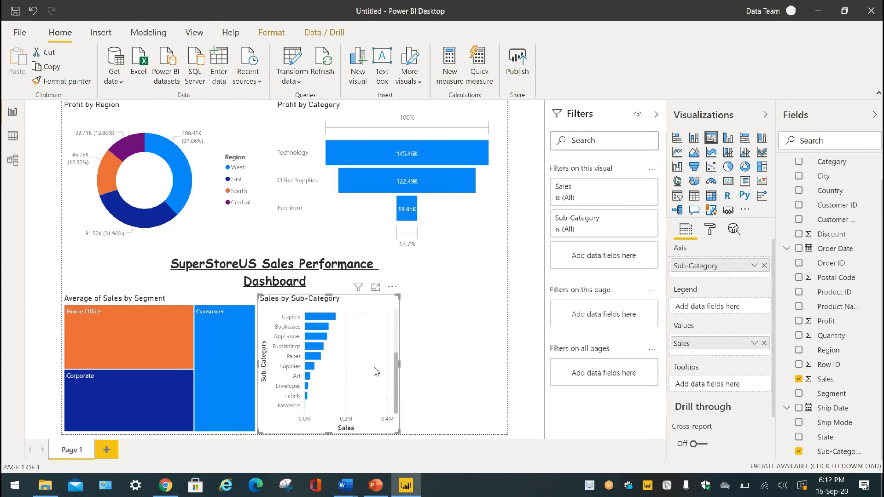
{"action": "scroll", "coordinate": [376, 369], "scroll_direction": "up", "scroll_amount": 3}
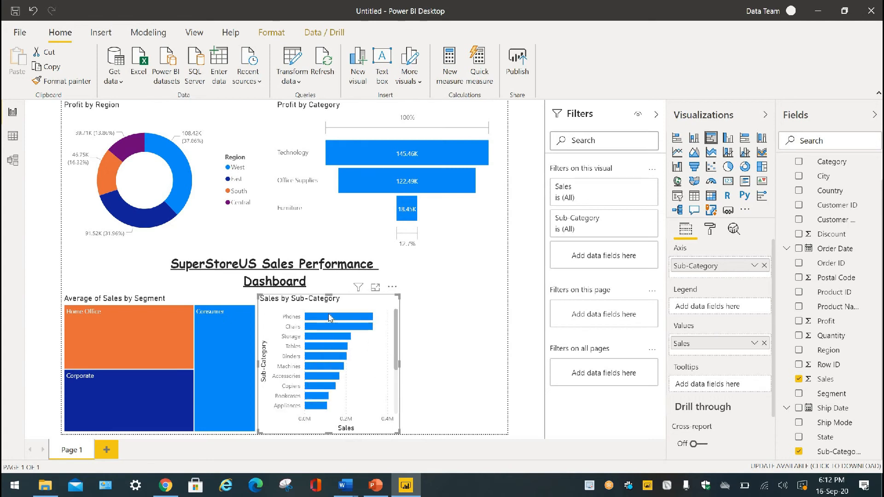
{"action": "left_click", "coordinate": [375, 287]}
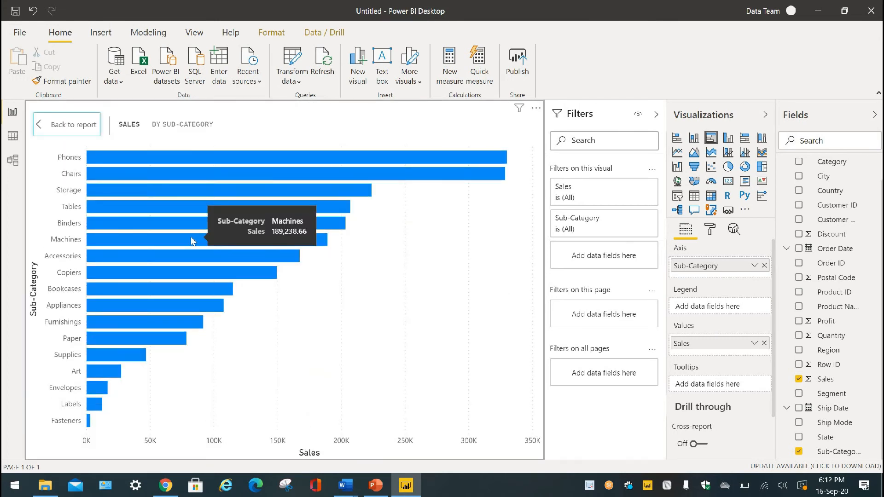
{"action": "left_click", "coordinate": [53, 124]}
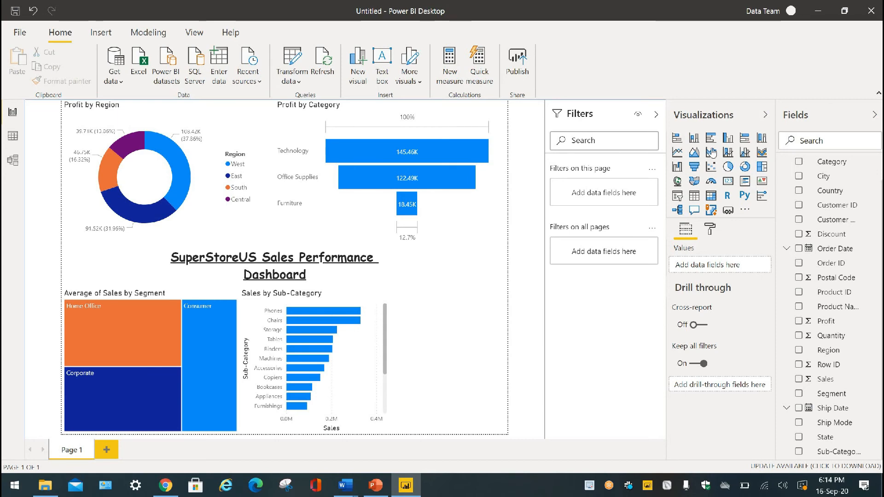
Add a gauge showing Quantity in the page's lower-right area and widen it to the page's right edge
{"action": "left_click", "coordinate": [711, 184]}
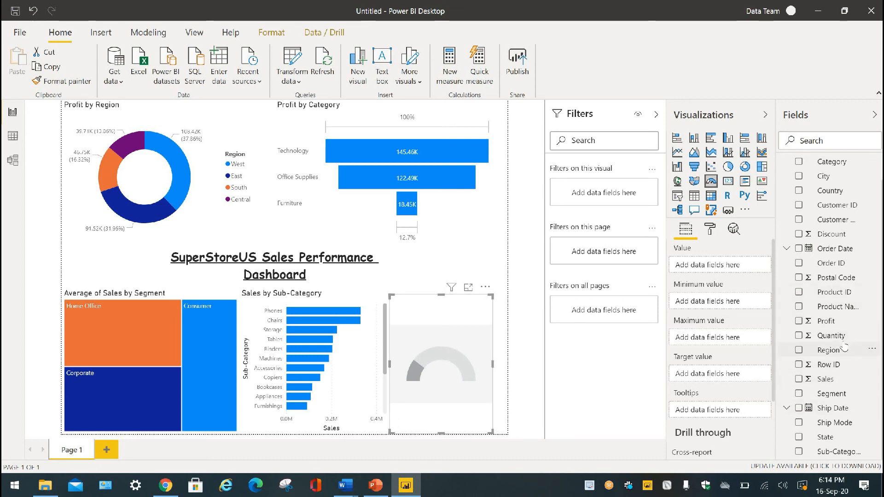
{"action": "left_click_drag", "start_coordinate": [841, 337], "coordinate": [713, 272]}
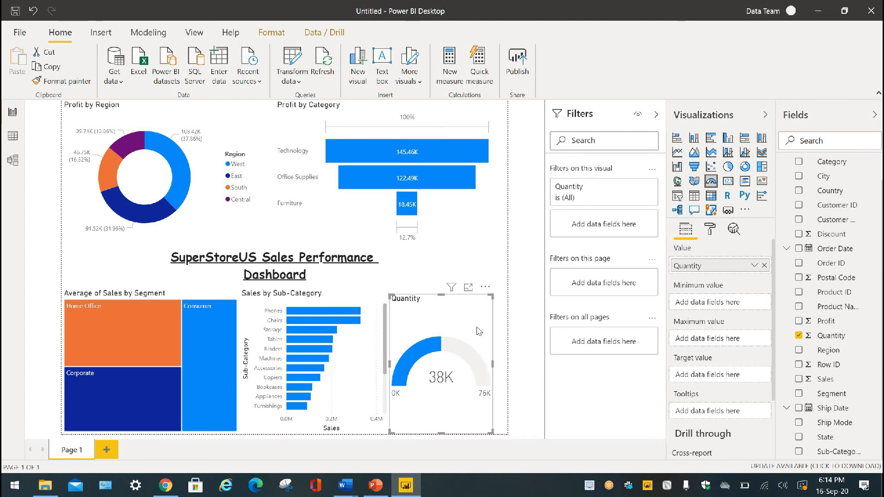
{"action": "left_click_drag", "start_coordinate": [493, 363], "coordinate": [507, 364]}
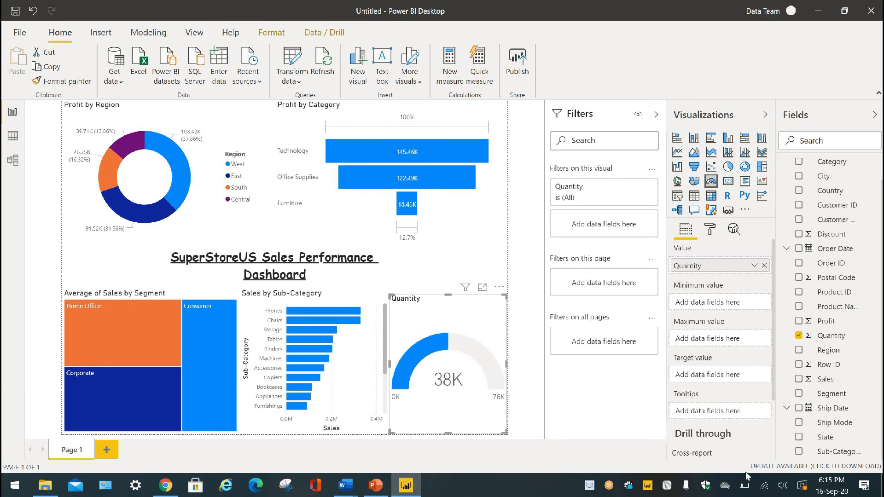